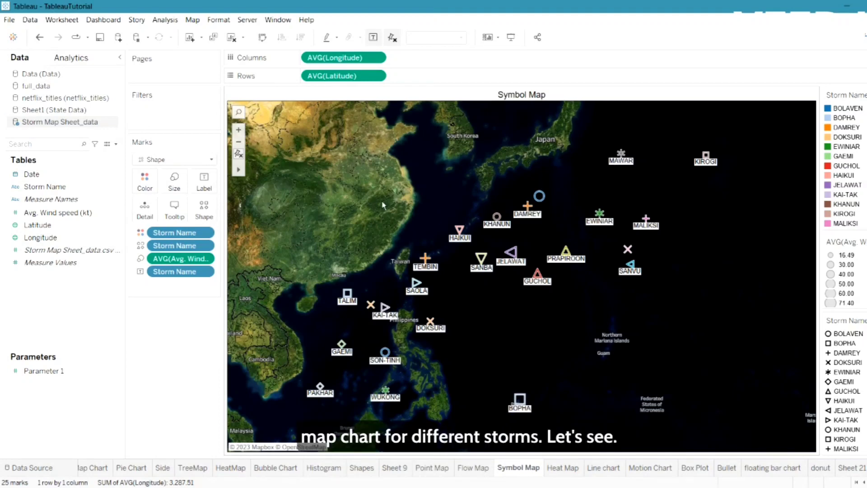
Clear the sheet and turn average Latitude and Longitude into a Show Me symbol map.
click(233, 38)
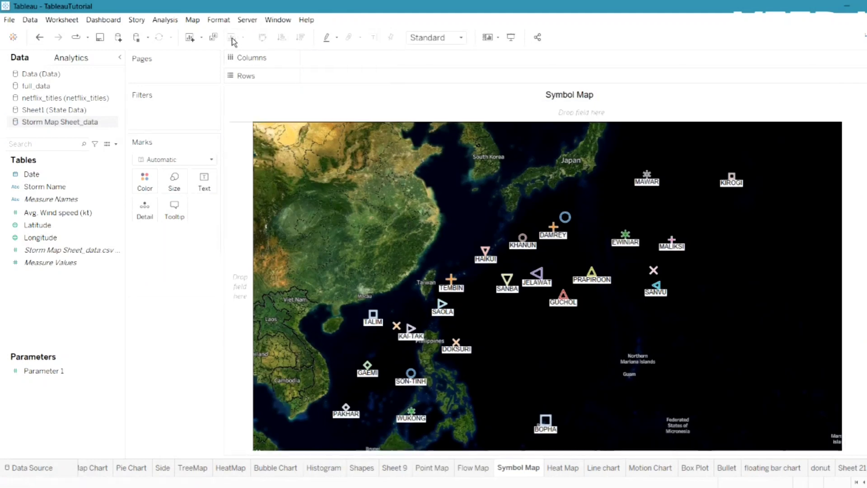
click(92, 173)
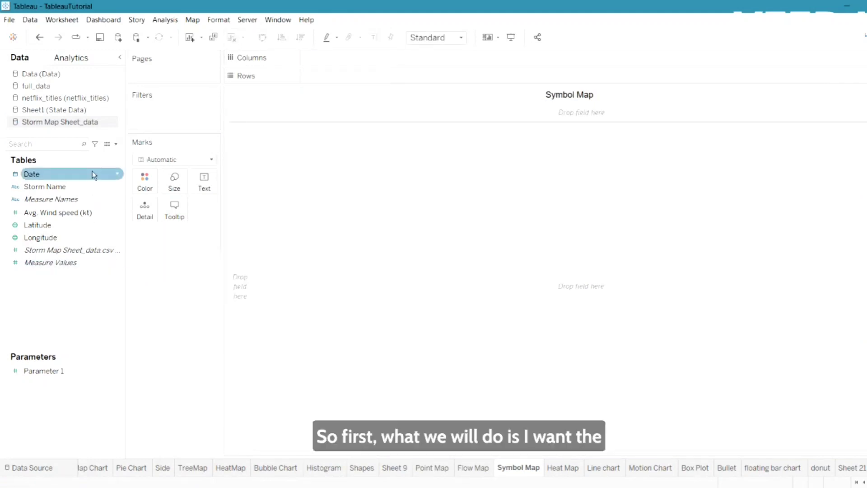
click(61, 225)
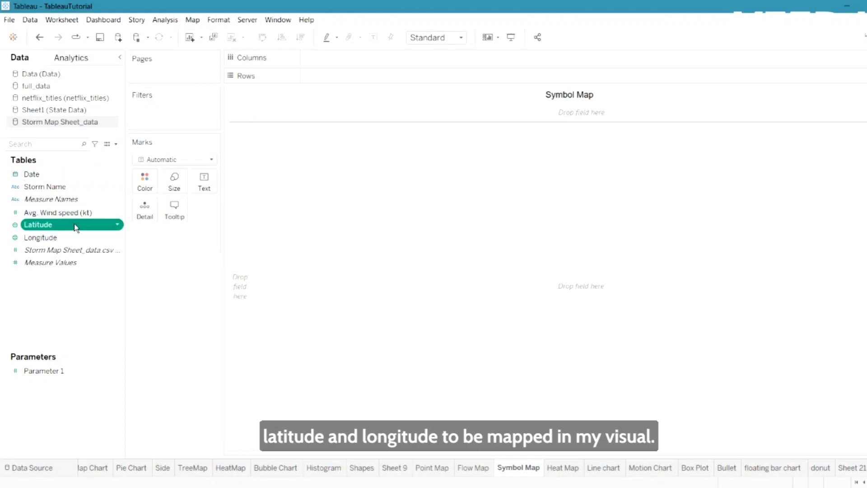
ctrl+click(79, 238)
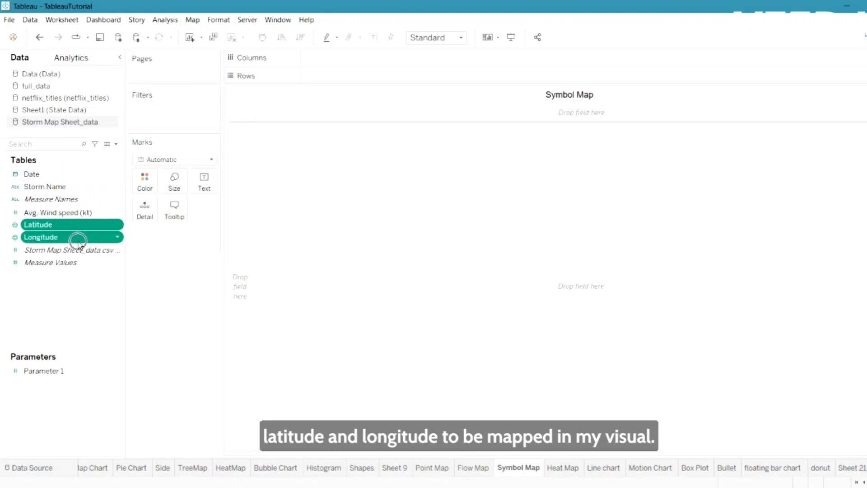
click(861, 36)
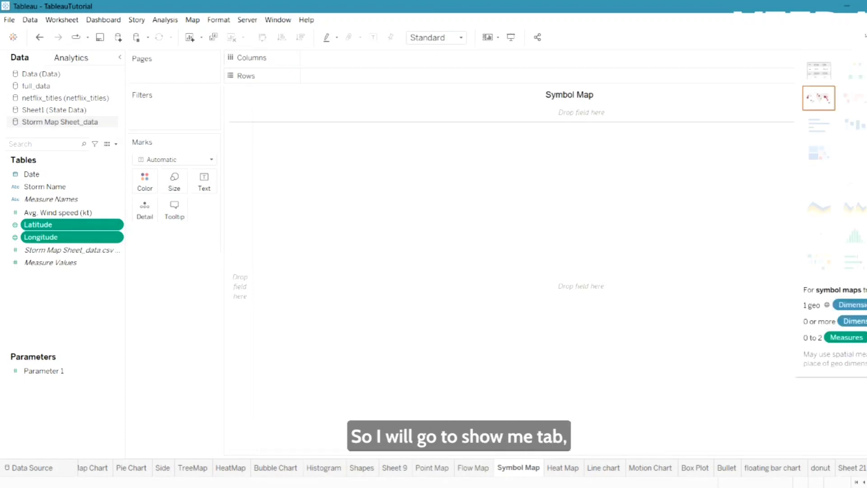
click(815, 107)
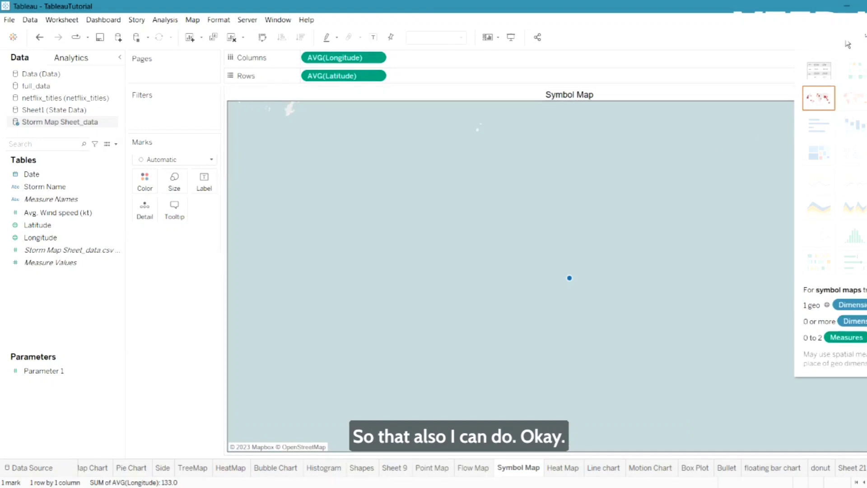
Colour the marks by Storm Name, keeping all 25 storms as separate points.
click(864, 36)
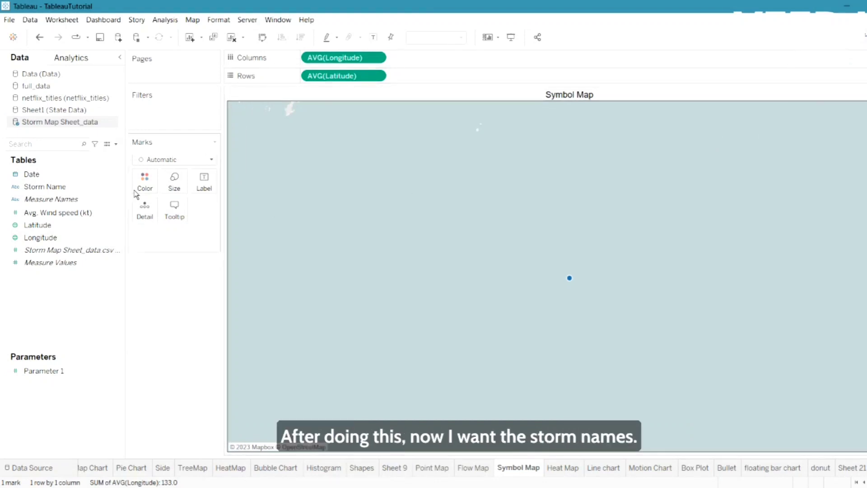
drag(67, 186, 124, 250)
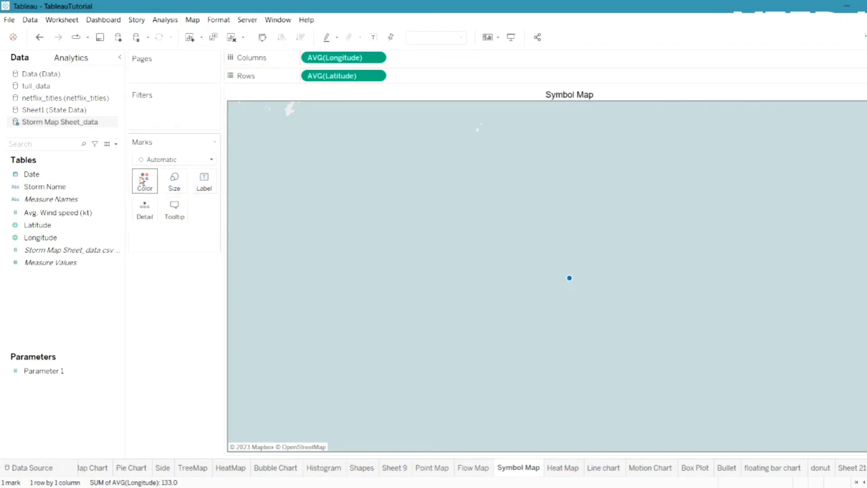
click(47, 190)
drag(48, 190, 145, 183)
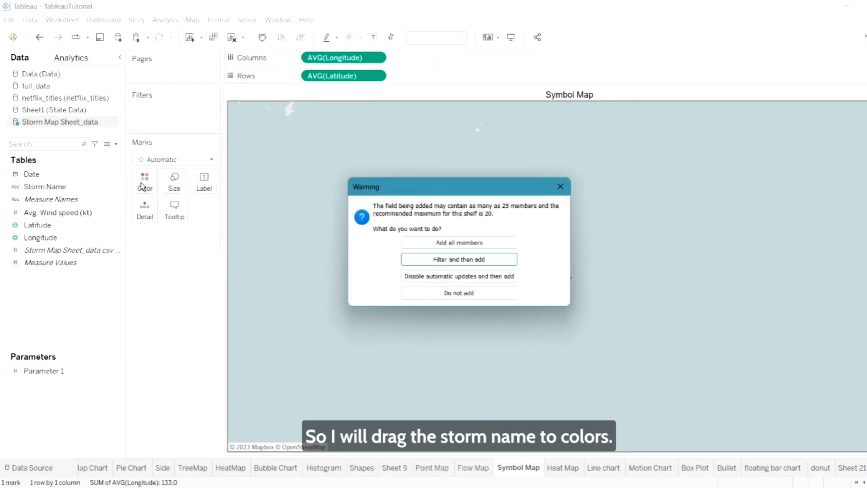
click(492, 243)
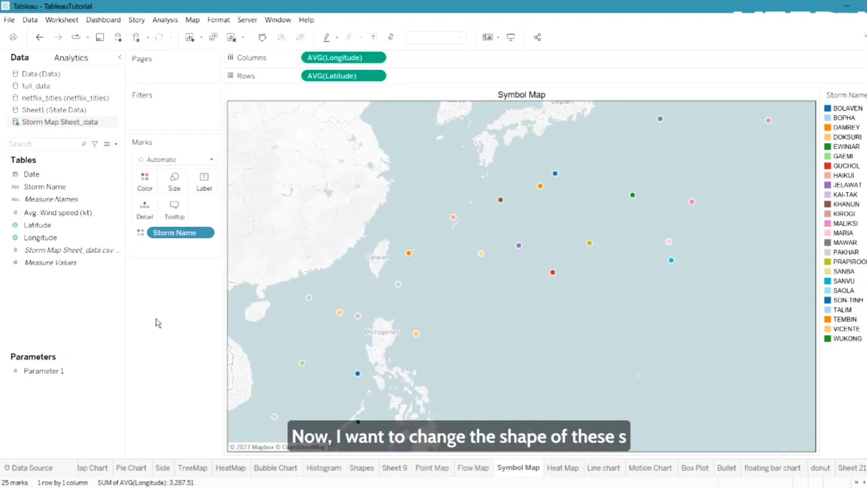
Switch marks to Shape and give each Storm Name its default-palette shape.
click(96, 250)
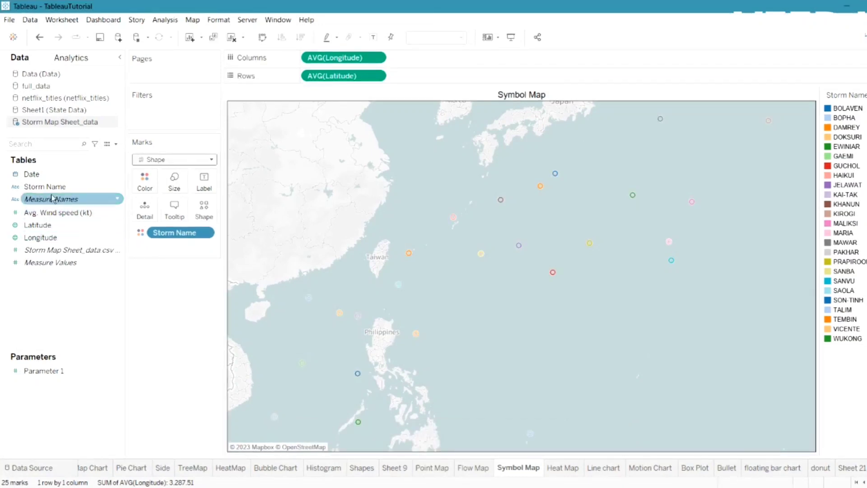
click(48, 187)
drag(47, 188, 203, 208)
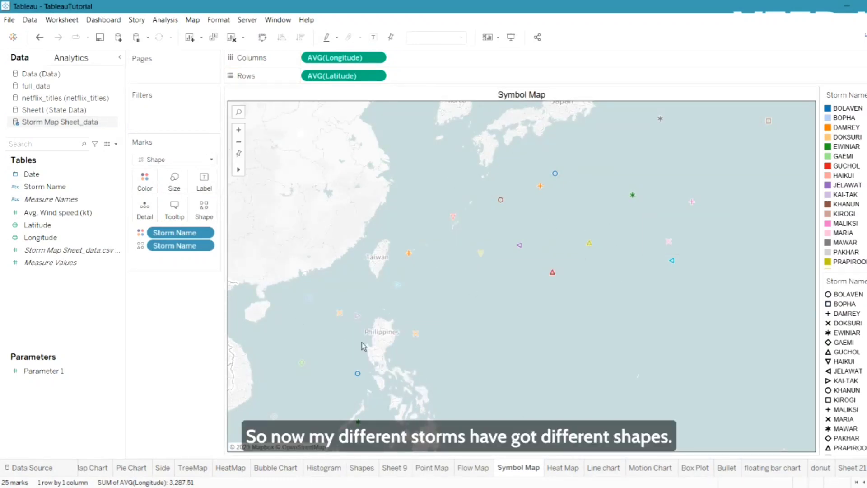
click(204, 210)
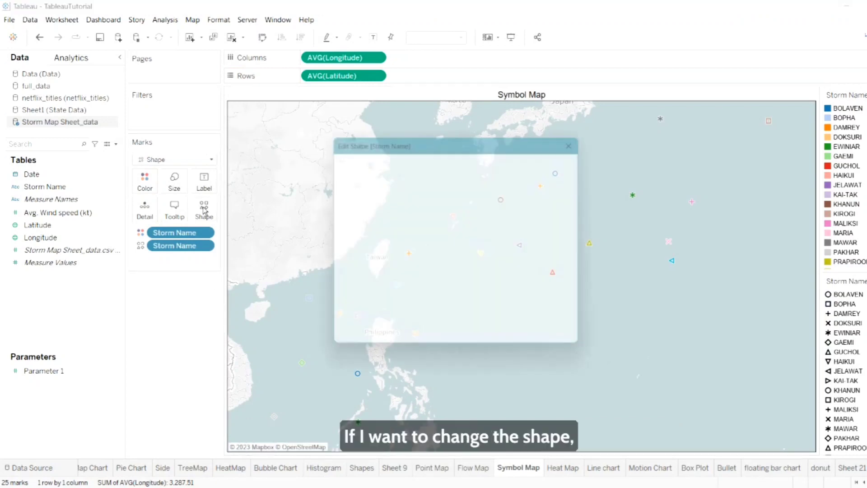
scroll(393, 247, down, 3)
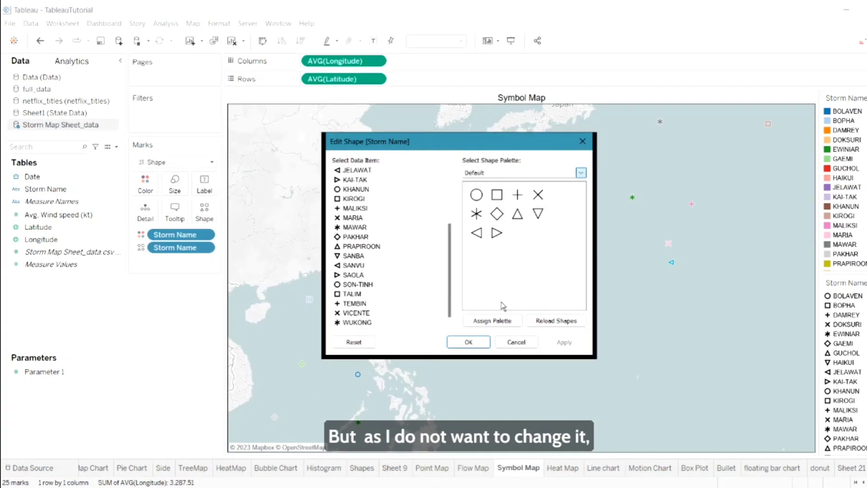
click(584, 140)
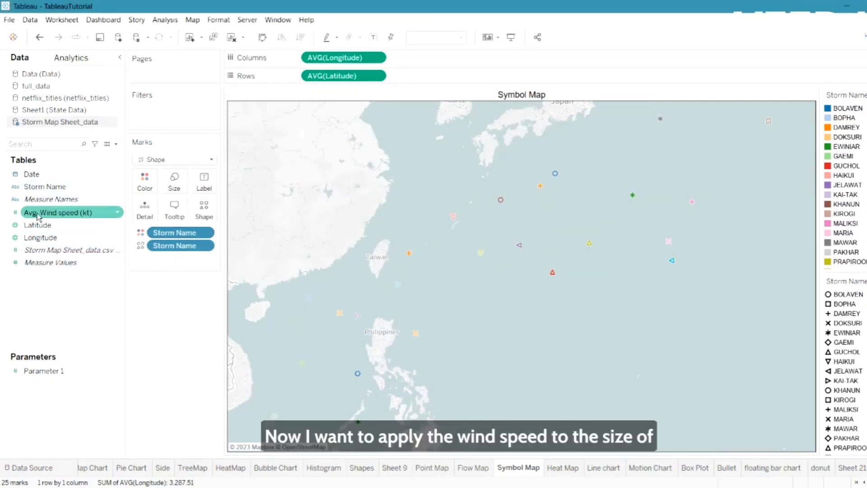
Size the storm marks by Avg. Wind speed (kt) and enlarge them with the size slider.
click(64, 216)
drag(54, 214, 171, 180)
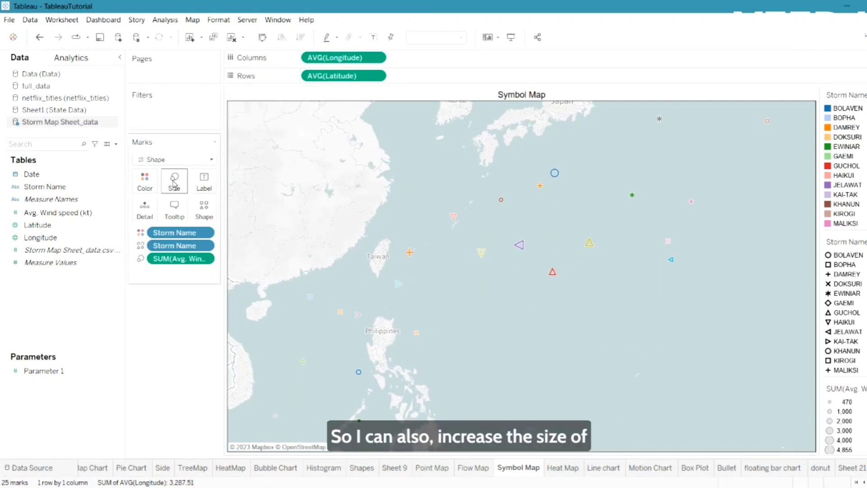
click(174, 183)
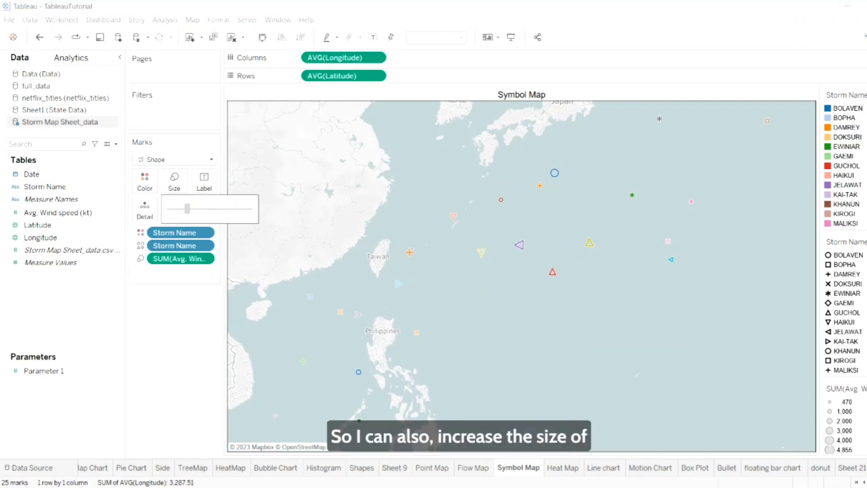
drag(187, 208, 206, 208)
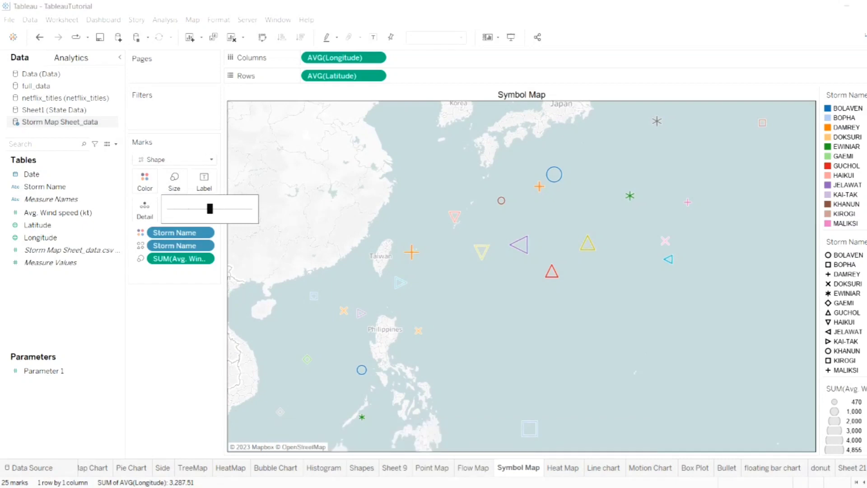
click(170, 343)
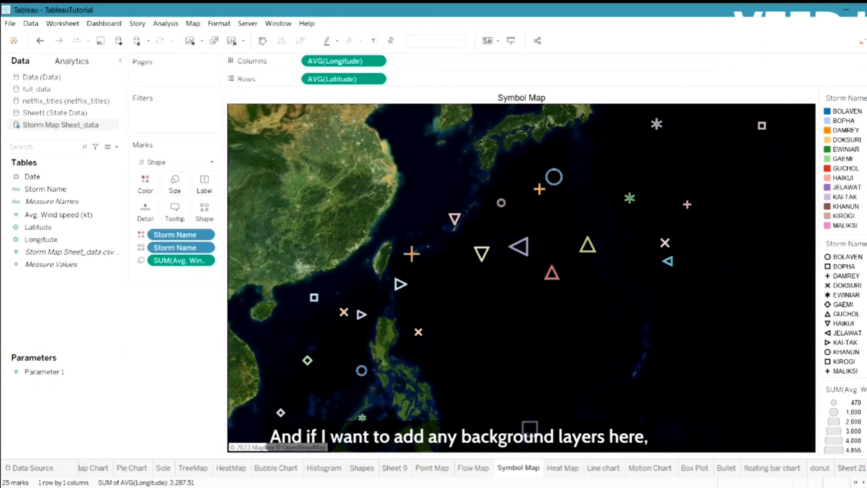
Turn on the Country/Region Borders and State/Province Names map background layers.
click(193, 23)
click(242, 81)
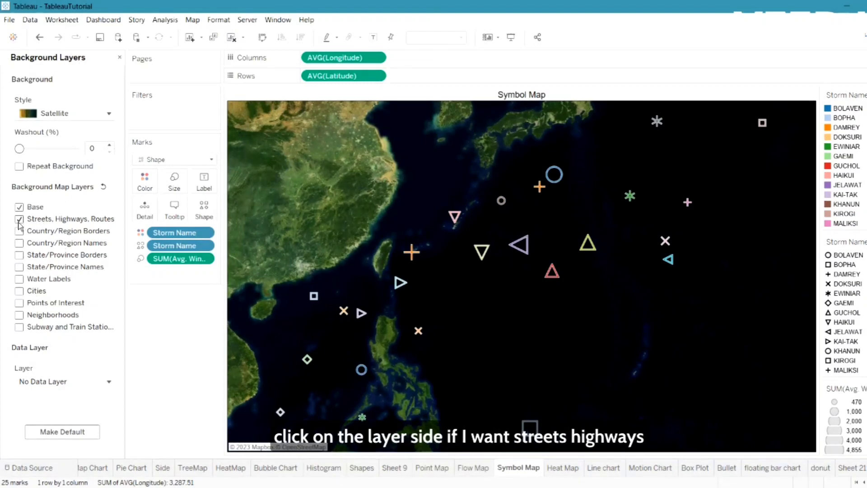
click(20, 231)
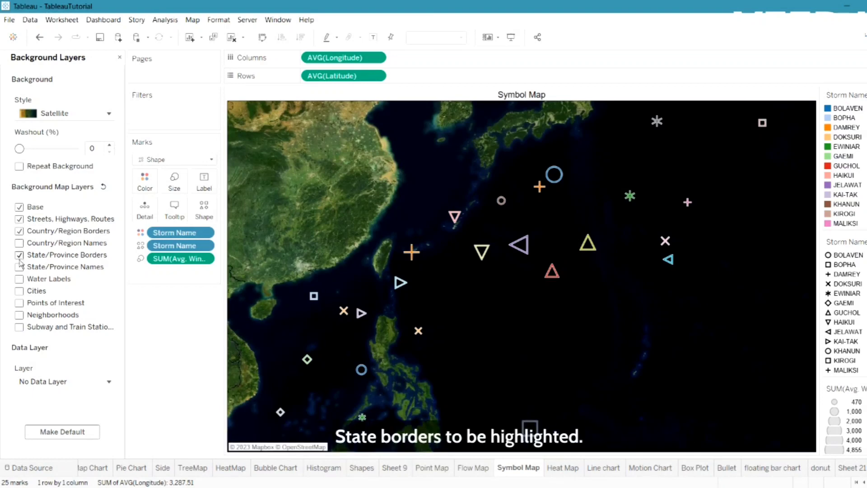
click(19, 267)
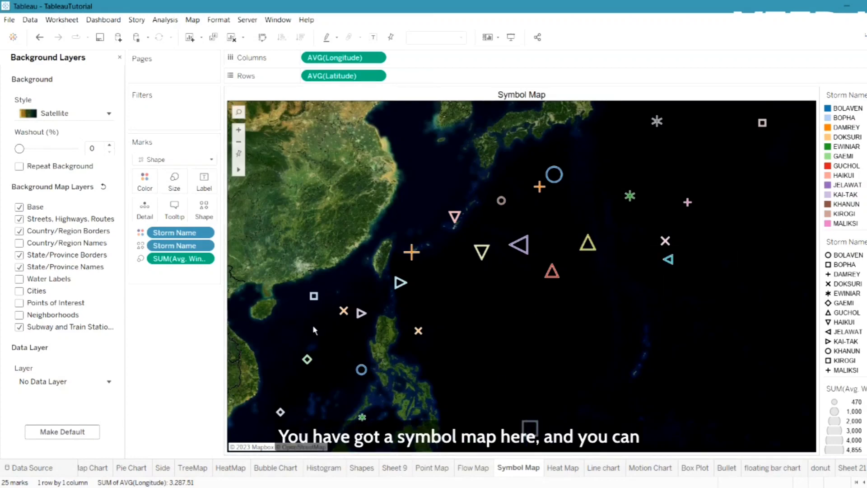
mouse_move(531, 428)
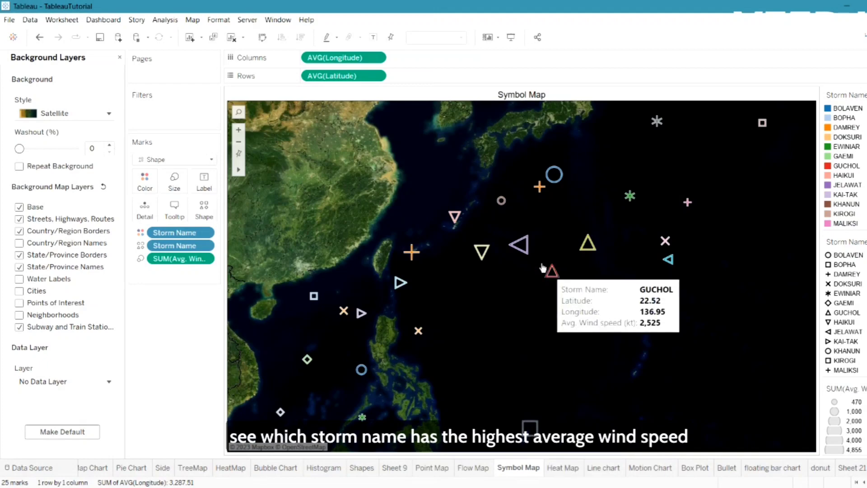
mouse_move(500, 205)
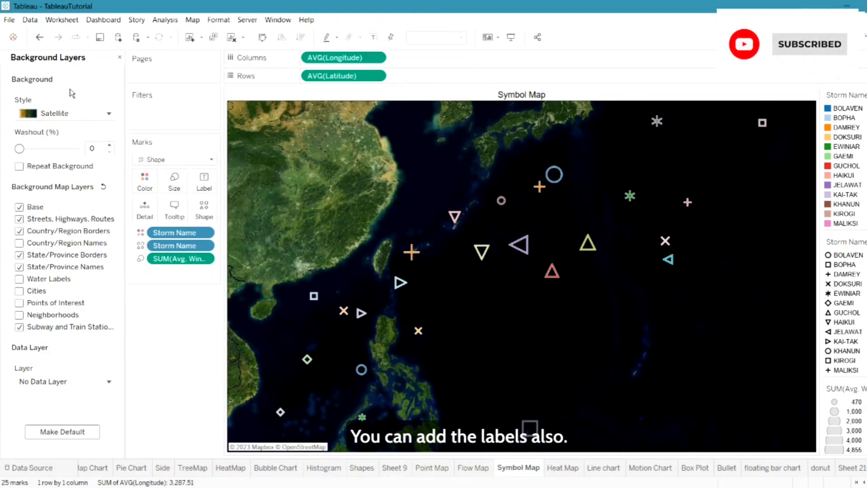
Label each storm symbol with its Avg. Wind speed (kt) value instead of its storm name.
click(120, 57)
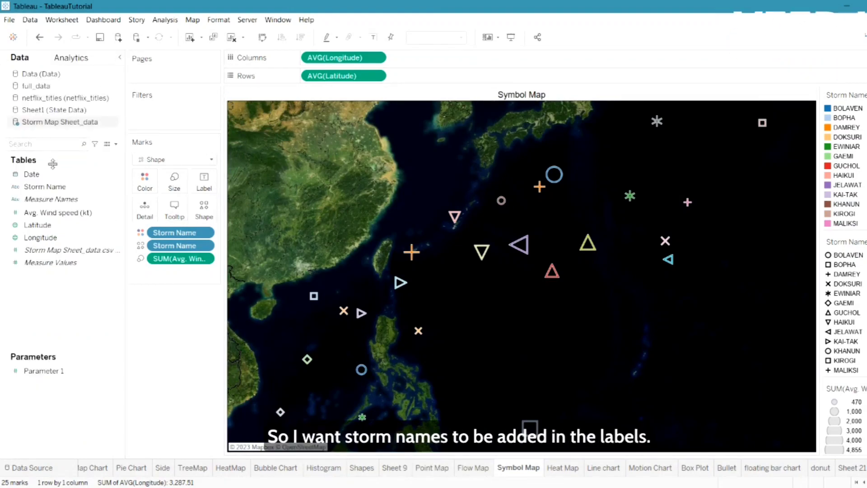
click(70, 186)
drag(70, 187, 205, 182)
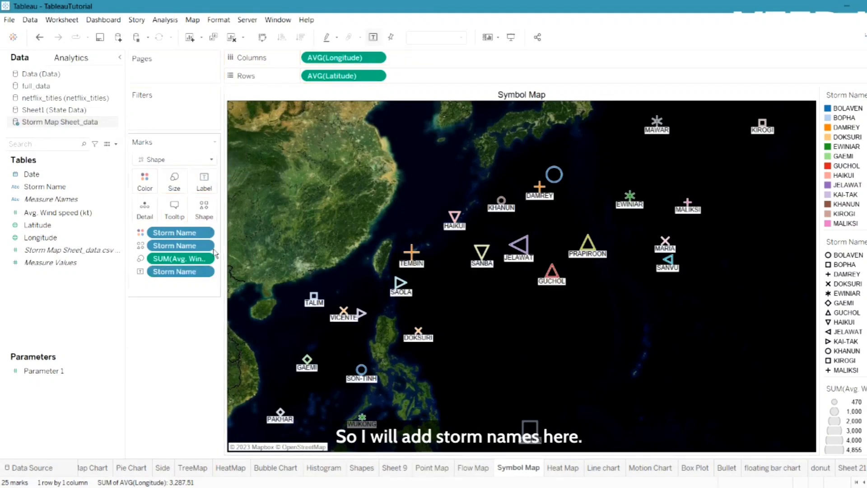
drag(185, 271, 64, 294)
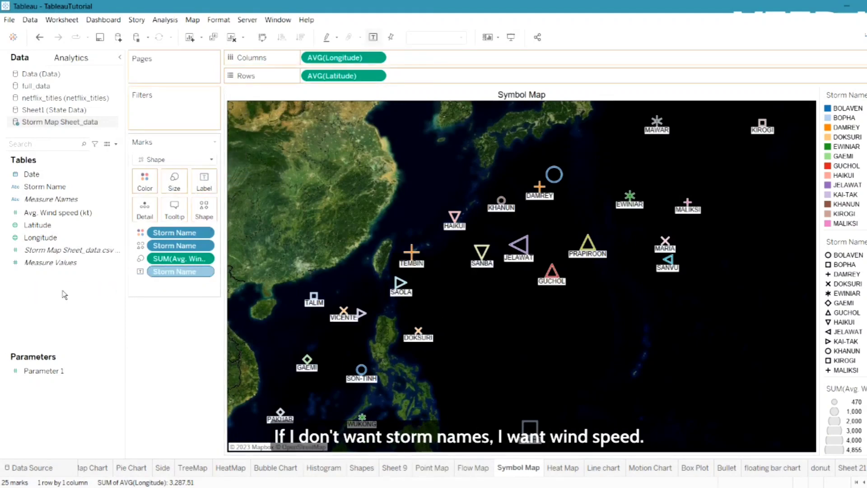
click(40, 184)
drag(68, 213, 201, 181)
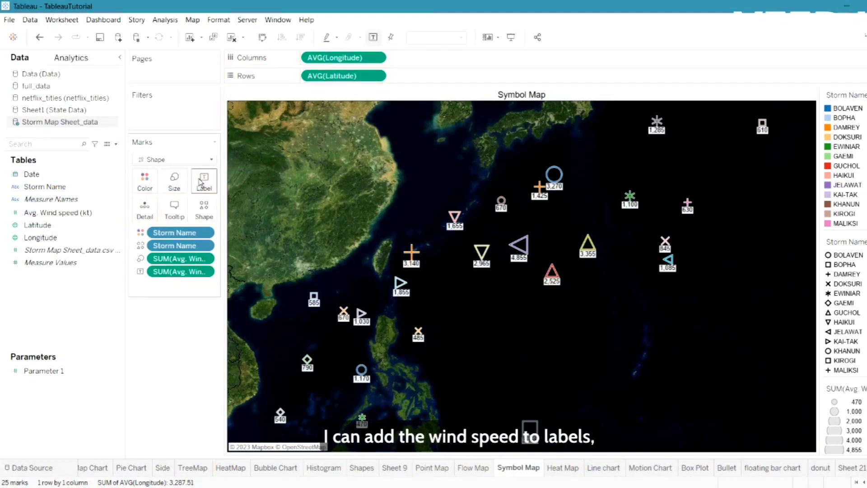